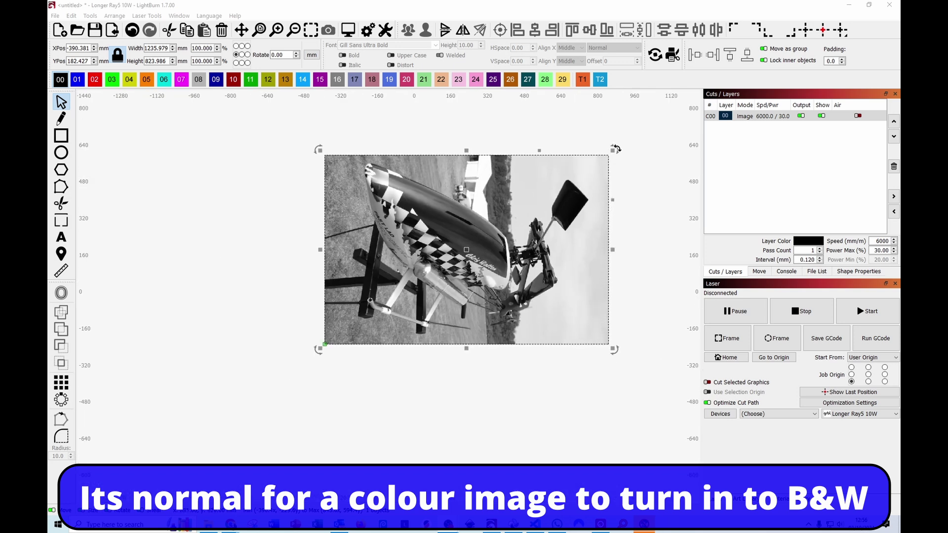
Rotate the helicopter photo 90° upright and scale it to about 136 × 204 mm inside the work area.
{"action": "left_click_drag", "start_coordinate": [617, 147], "coordinate": [381, 145]}
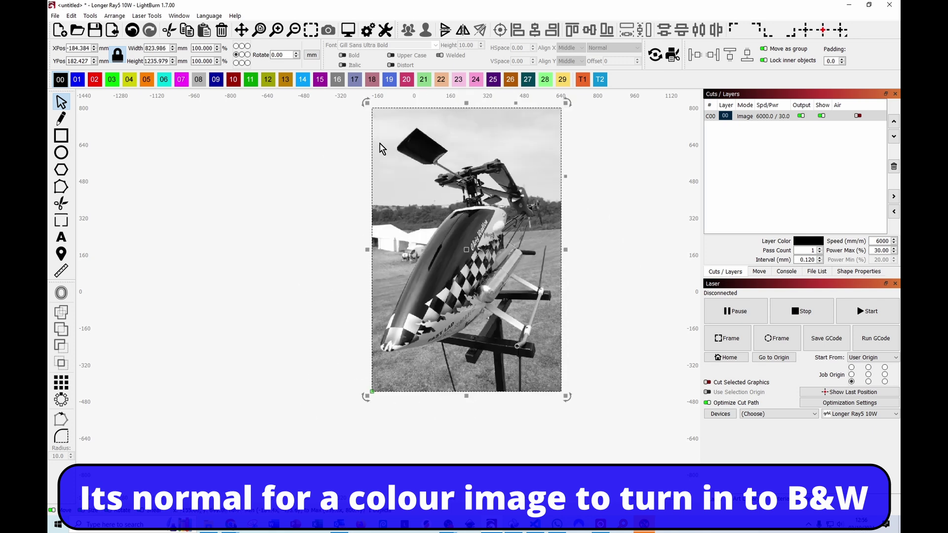
{"action": "left_click_drag", "start_coordinate": [373, 108], "coordinate": [548, 345]}
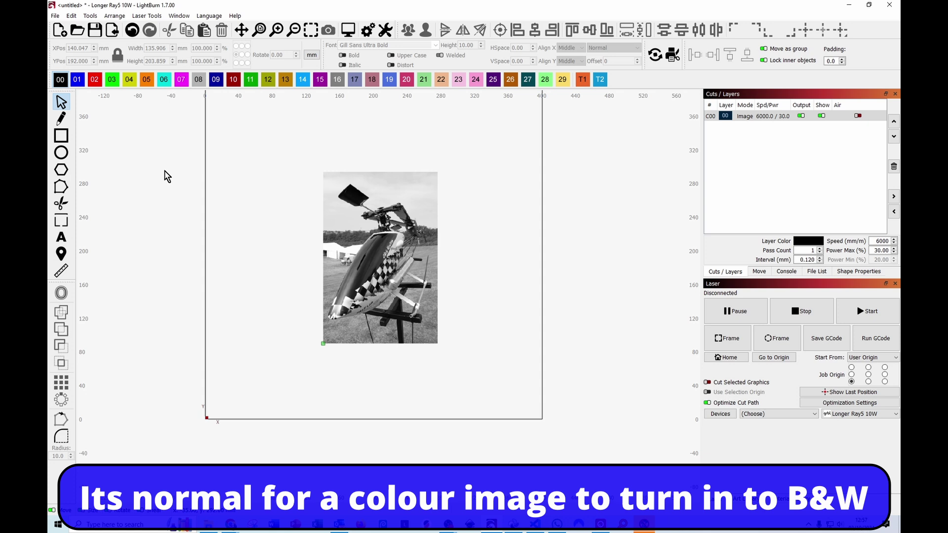
Draw an ellipse, move it over the helicopter photo and enlarge it to cover the helicopter.
{"action": "left_click", "coordinate": [61, 152]}
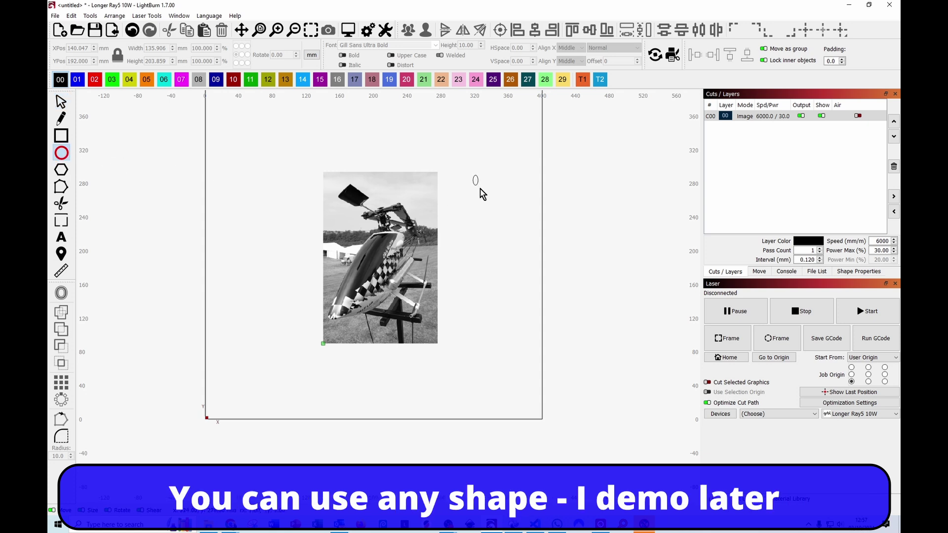
{"action": "left_click_drag", "start_coordinate": [475, 180], "coordinate": [636, 385]}
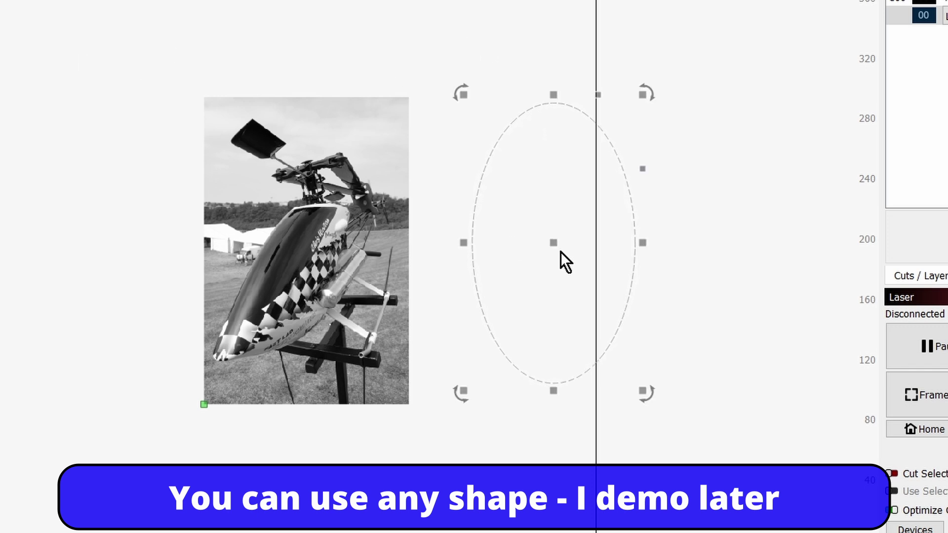
{"action": "left_click_drag", "start_coordinate": [561, 252], "coordinate": [308, 256]}
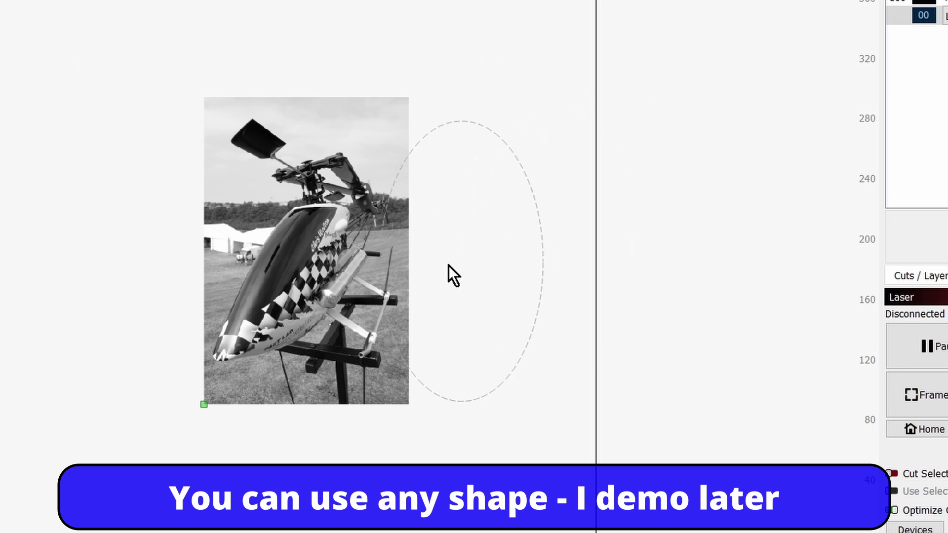
{"action": "left_click", "coordinate": [307, 257], "text": "shift"}
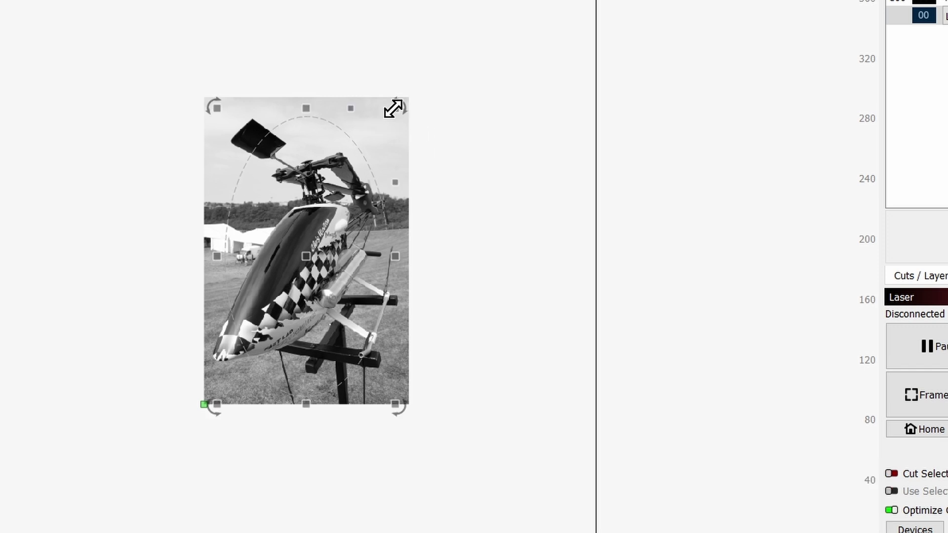
{"action": "left_click_drag", "start_coordinate": [395, 109], "coordinate": [406, 99]}
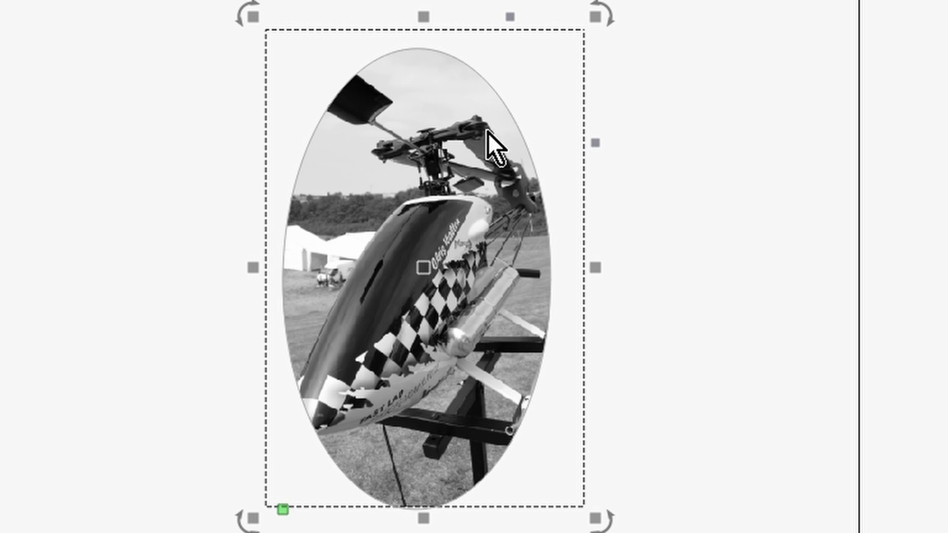
Inspect the oval-masked photo, toggling its resize/rotate handles and reselecting it.
{"action": "left_click", "coordinate": [699, 189]}
{"action": "left_click", "coordinate": [466, 200]}
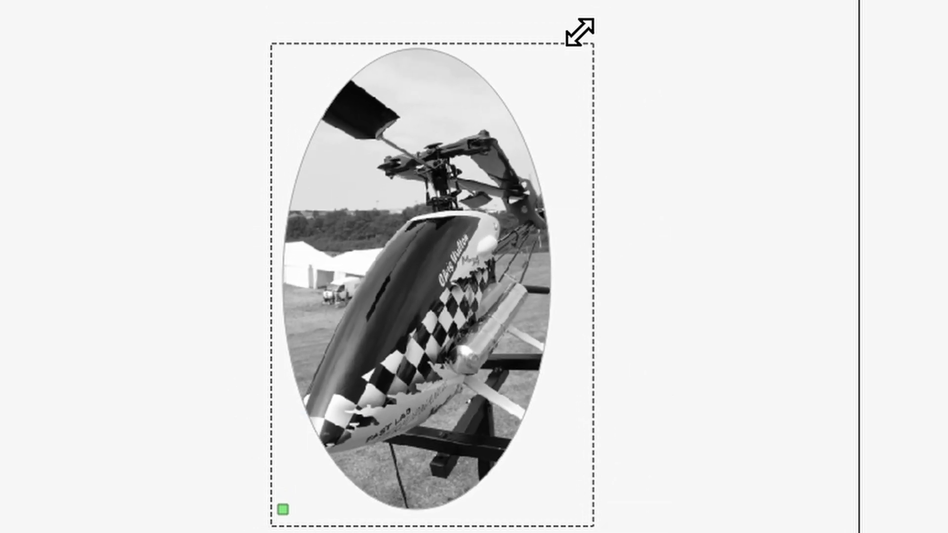
{"action": "left_click", "coordinate": [512, 96]}
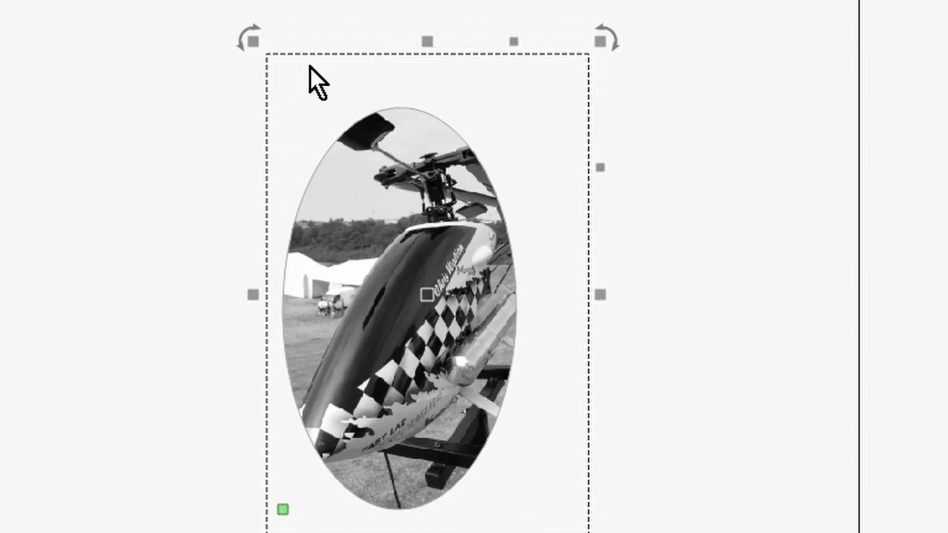
{"action": "left_click", "coordinate": [225, 24]}
{"action": "left_click", "coordinate": [409, 119]}
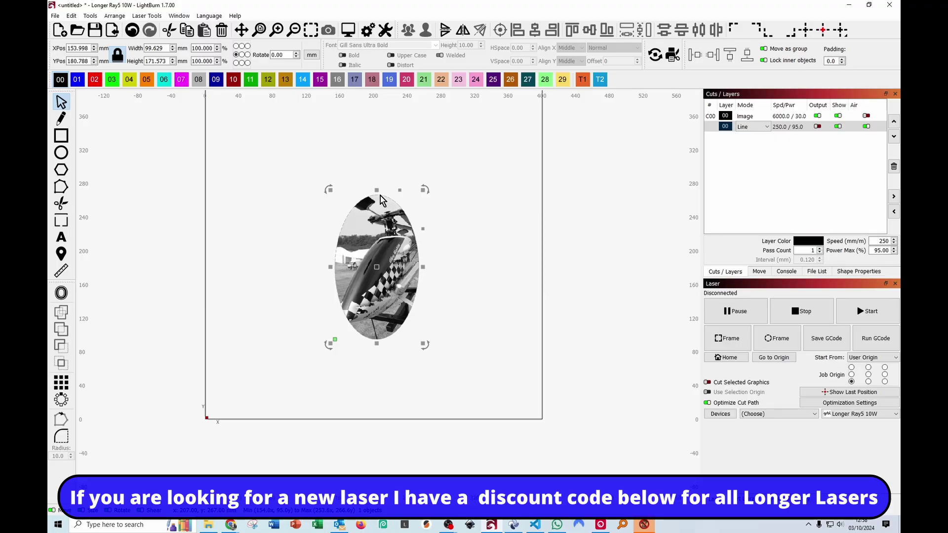
Undo back to the plain rectangular photo and draw a hexagon near its top-left.
{"action": "key", "text": "ctrl+z"}
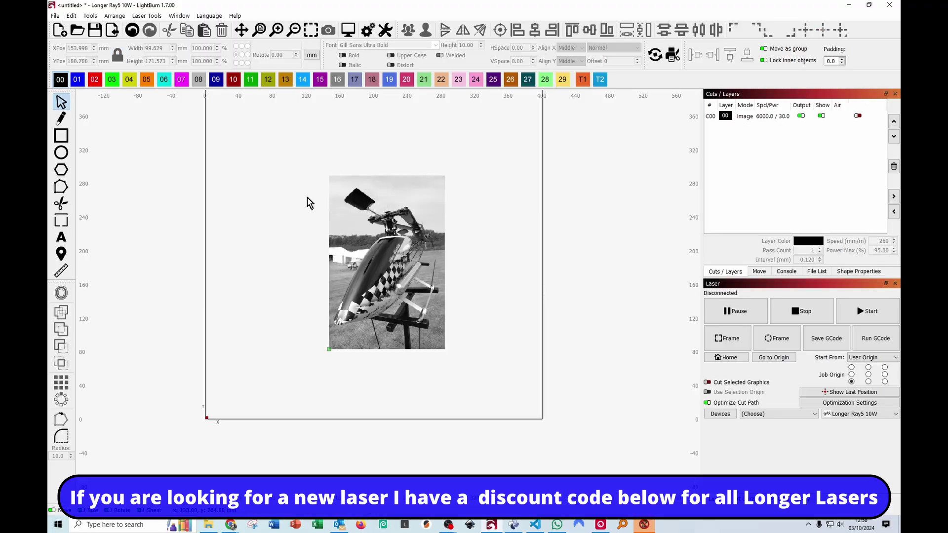
{"action": "left_click", "coordinate": [61, 170]}
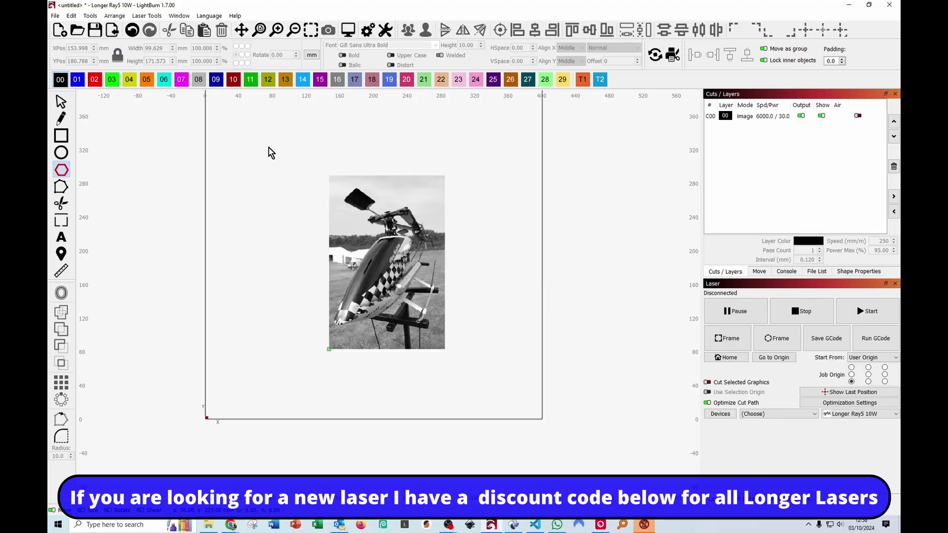
{"action": "mouse_move", "coordinate": [259, 152]}
{"action": "left_mouse_down"}
{"action": "mouse_move", "coordinate": [328, 234]}
{"action": "mouse_move", "coordinate": [383, 271]}
{"action": "mouse_move", "coordinate": [355, 222]}
{"action": "left_mouse_up"}
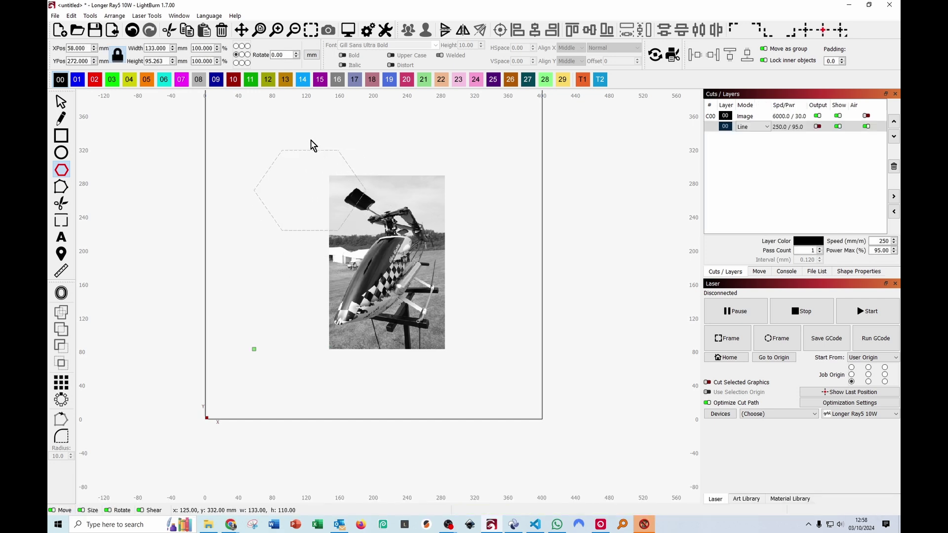
{"action": "key", "text": "Escape"}
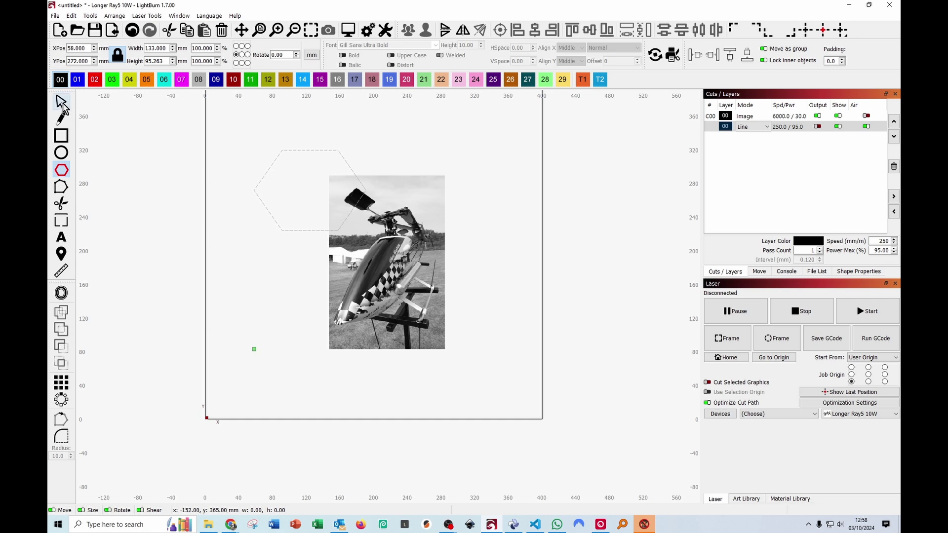
Move the hexagon over the helicopter photo and marquee-select both objects.
{"action": "left_click", "coordinate": [264, 174]}
{"action": "left_click_drag", "start_coordinate": [311, 189], "coordinate": [384, 260]}
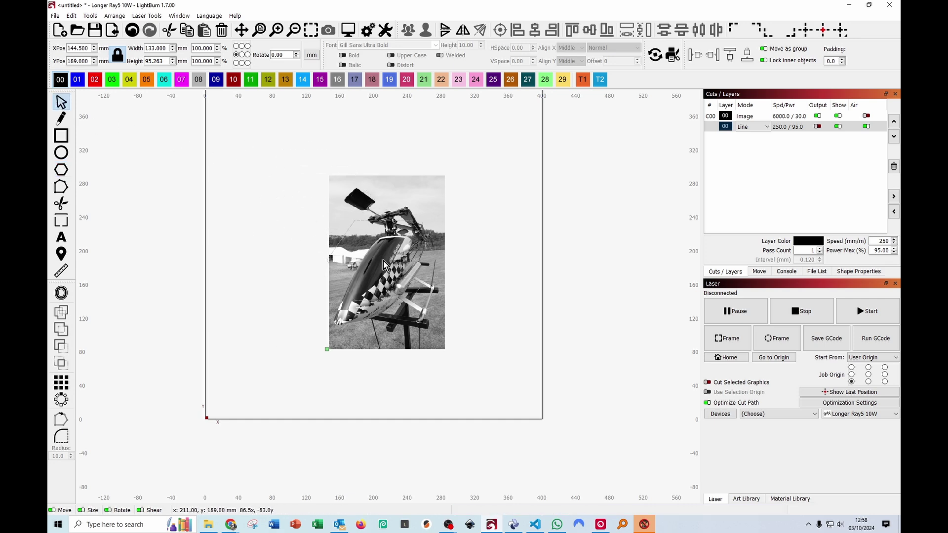
{"action": "left_click", "coordinate": [282, 160]}
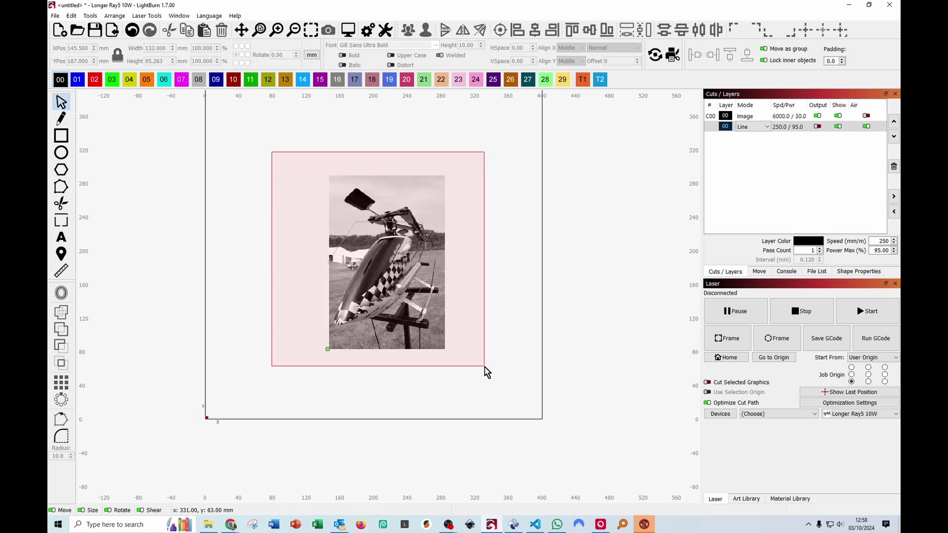
{"action": "left_click_drag", "start_coordinate": [281, 160], "coordinate": [488, 371]}
Apply the hexagon as a mask to the photo, then select the masked image for its shape properties.
{"action": "right_click", "coordinate": [413, 279]}
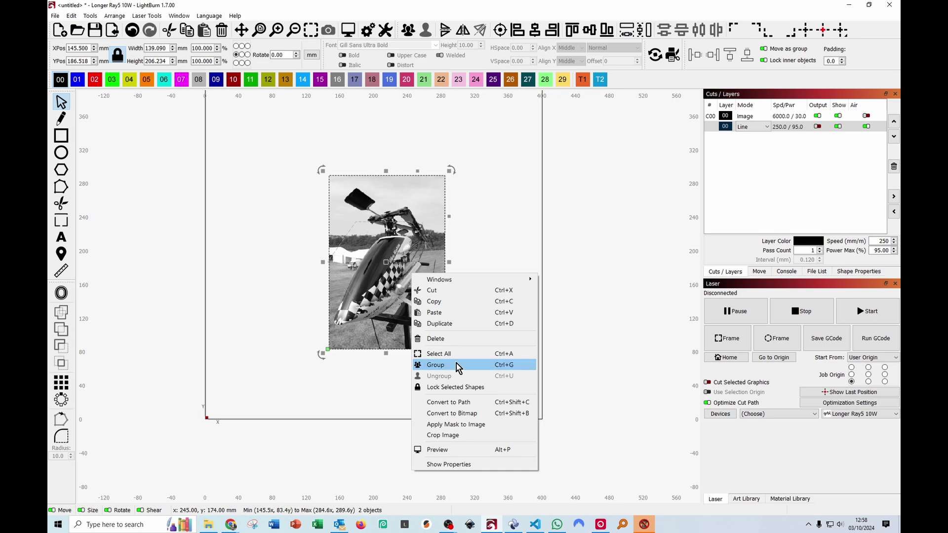
{"action": "left_click", "coordinate": [465, 426]}
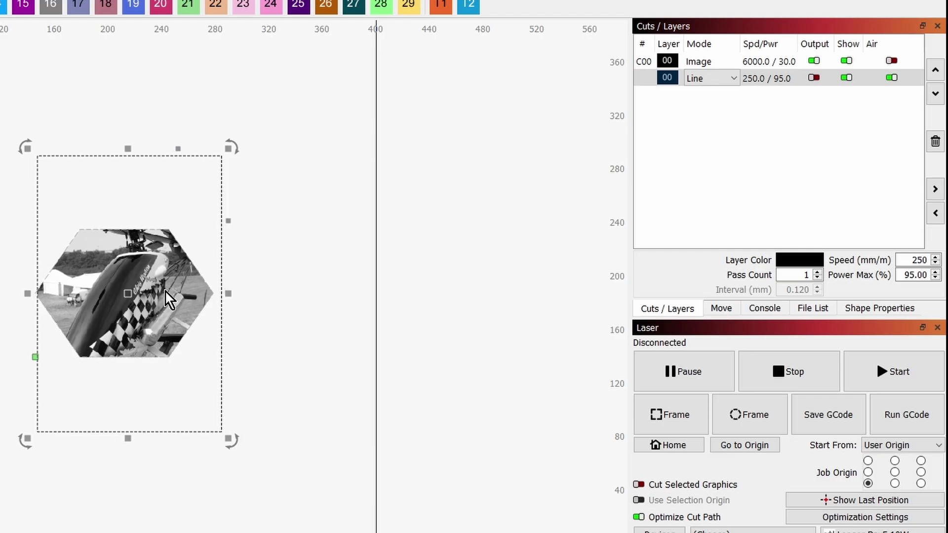
{"action": "left_click", "coordinate": [339, 201]}
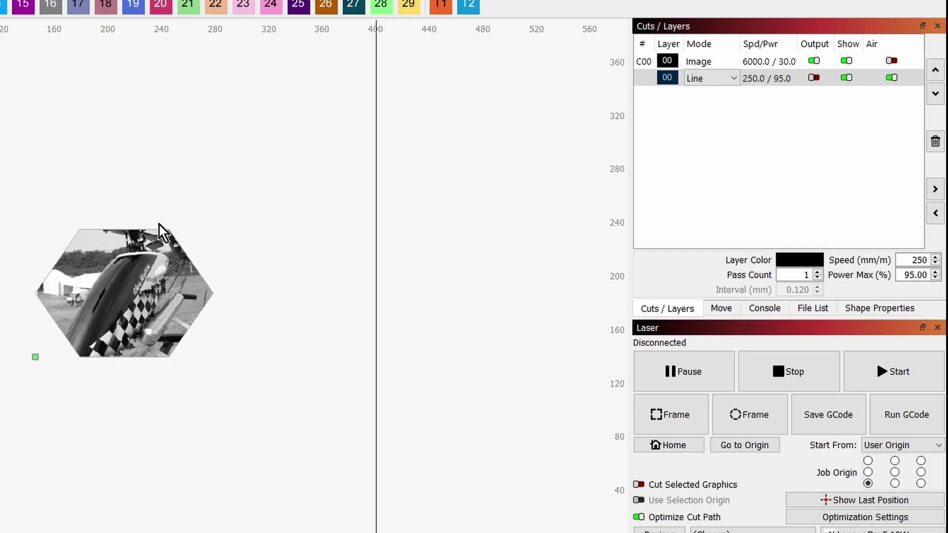
{"action": "left_click", "coordinate": [154, 237]}
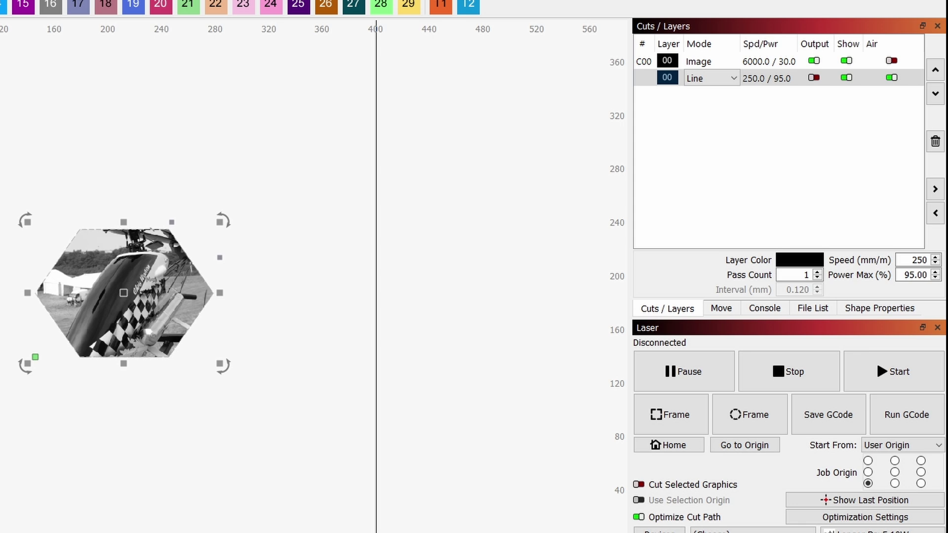
{"action": "left_click", "coordinate": [879, 308]}
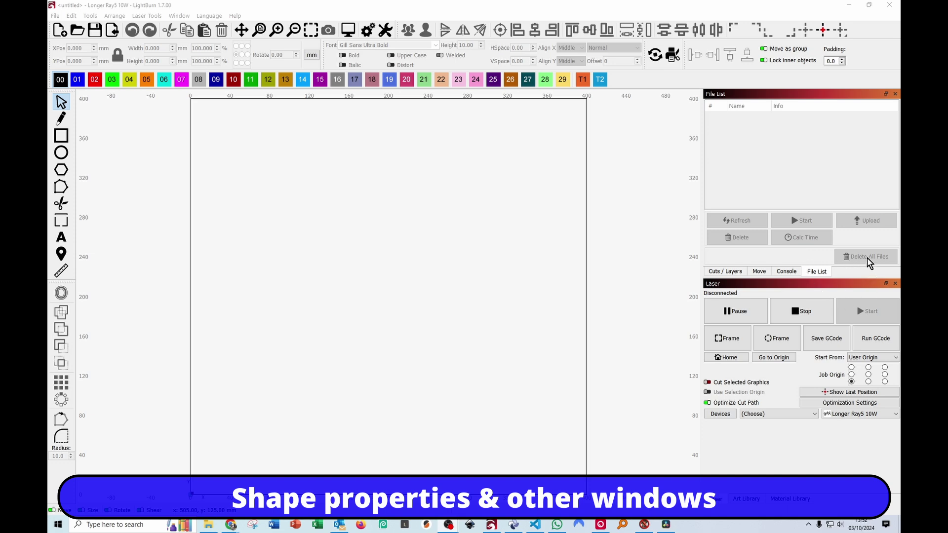
Enable the Shape Properties panel from the Window menu and reopen the window list.
{"action": "left_click", "coordinate": [179, 16]}
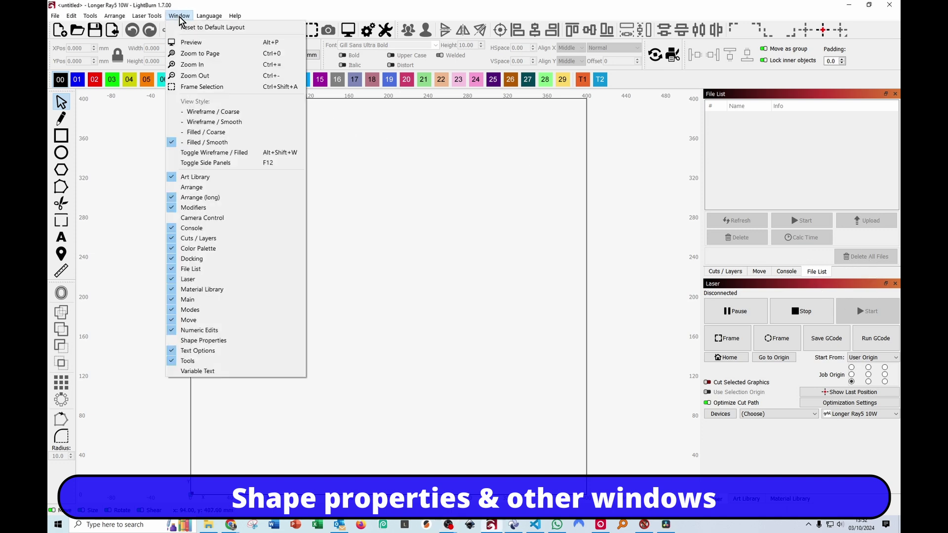
{"action": "left_click", "coordinate": [175, 341]}
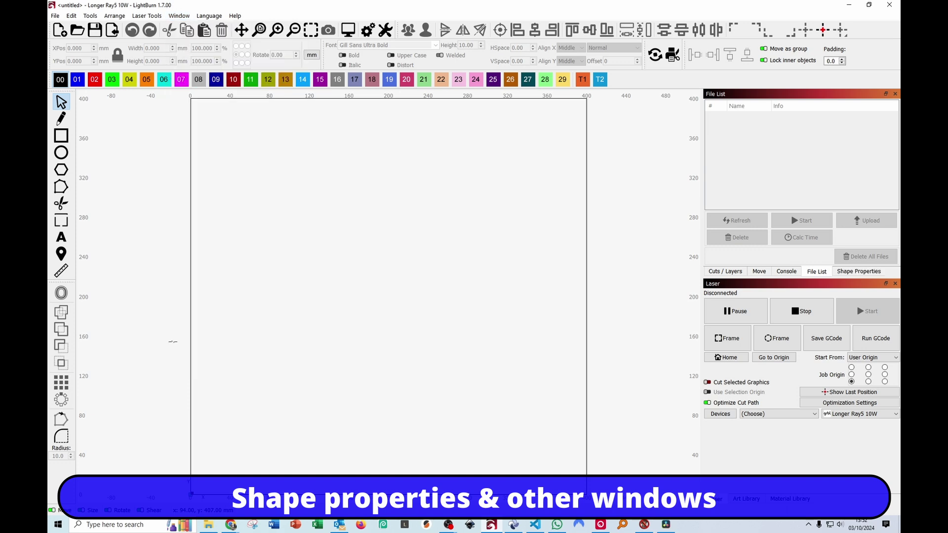
{"action": "left_click", "coordinate": [179, 15]}
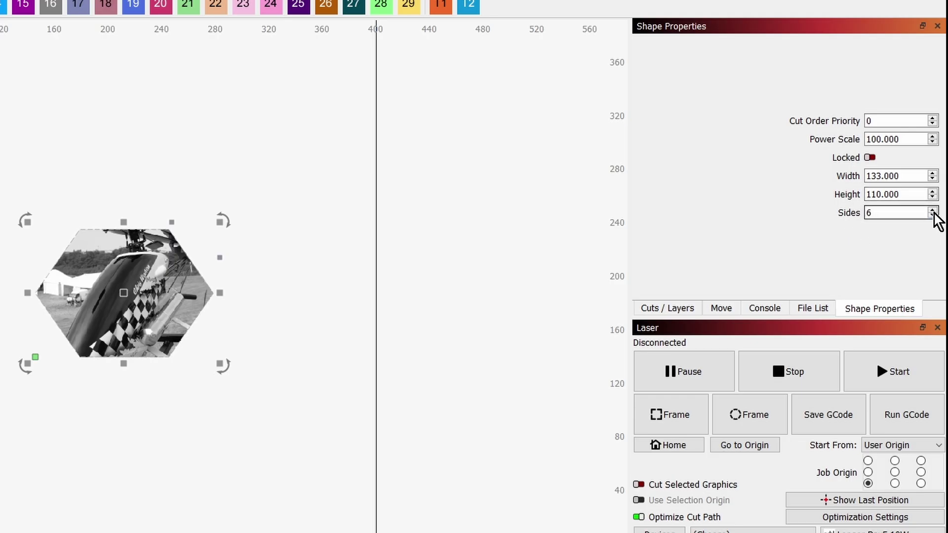
Change the mask's Sides from 6 to 12, then down to 4 and 3, making a triangle.
{"action": "left_click", "coordinate": [934, 210]}
{"action": "left_click", "coordinate": [933, 209]}
{"action": "left_click", "coordinate": [933, 209]}
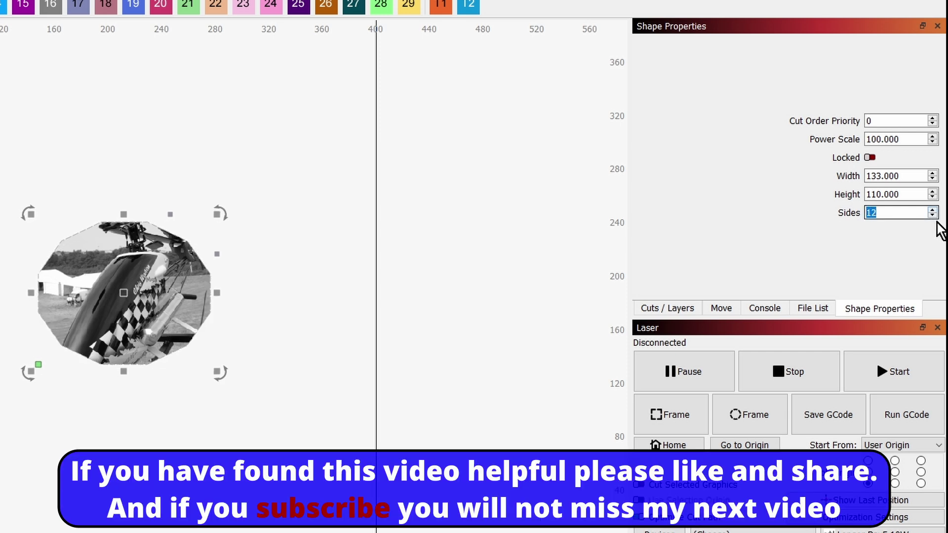
{"action": "left_click", "coordinate": [933, 216]}
{"action": "left_click", "coordinate": [933, 216]}
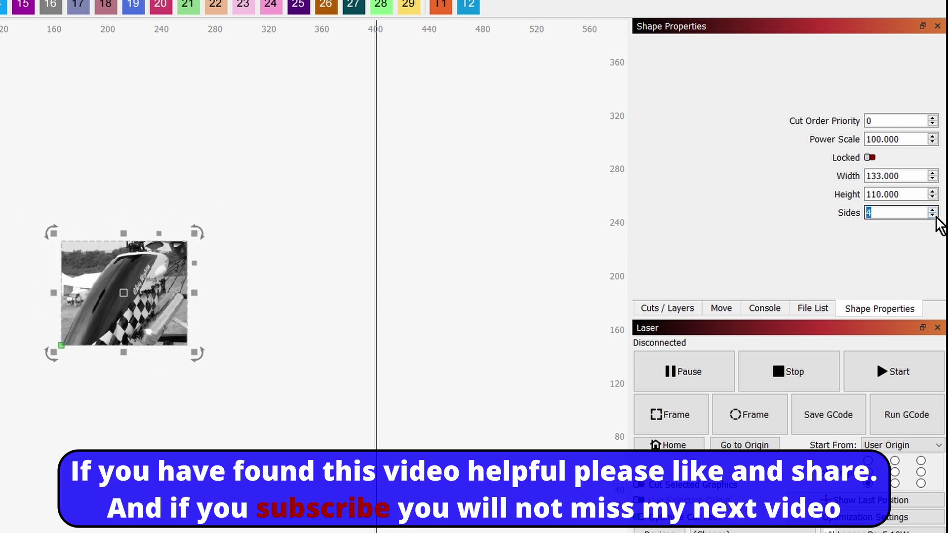
{"action": "left_click", "coordinate": [934, 216]}
Shift the helicopter photo slightly within the triangular mask.
{"action": "left_click", "coordinate": [145, 302]}
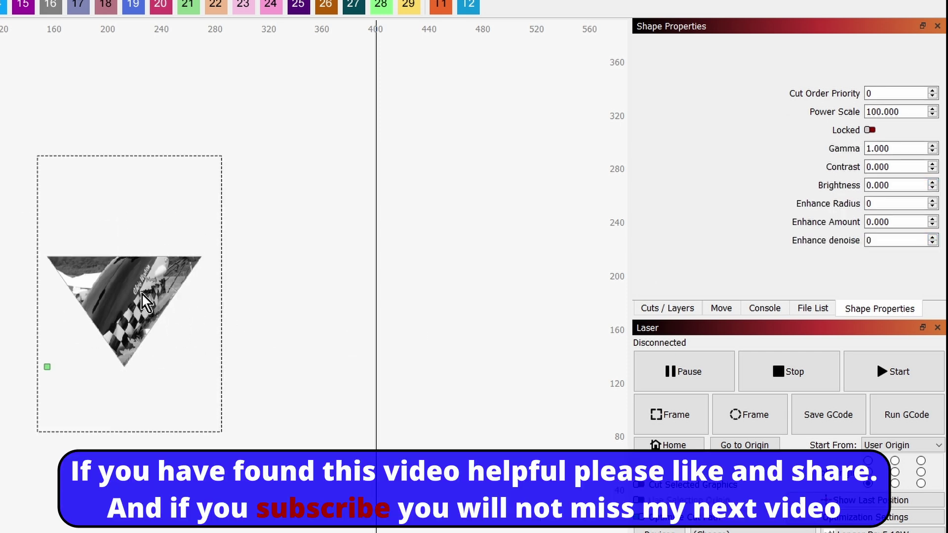
{"action": "mouse_move", "coordinate": [144, 302]}
{"action": "left_mouse_down"}
{"action": "mouse_move", "coordinate": [134, 319]}
{"action": "mouse_move", "coordinate": [148, 319]}
{"action": "left_mouse_up"}
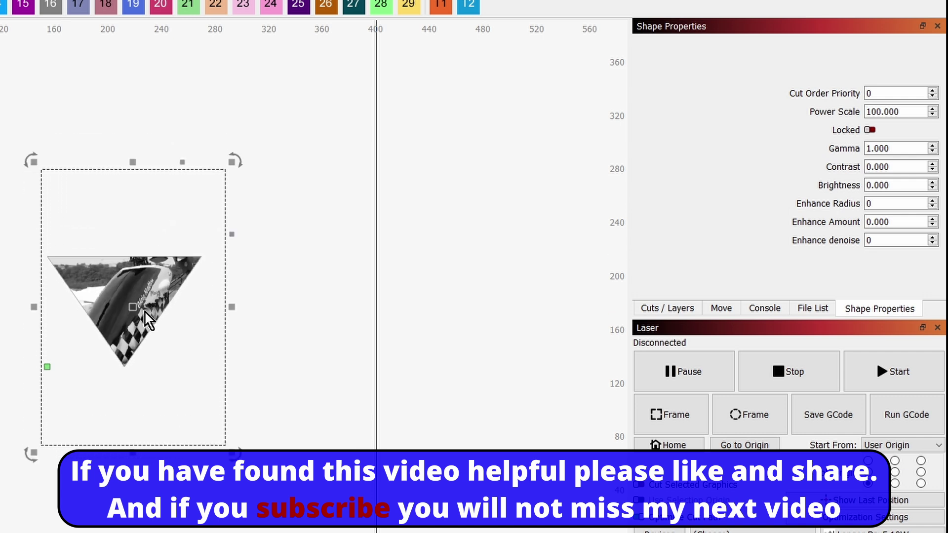